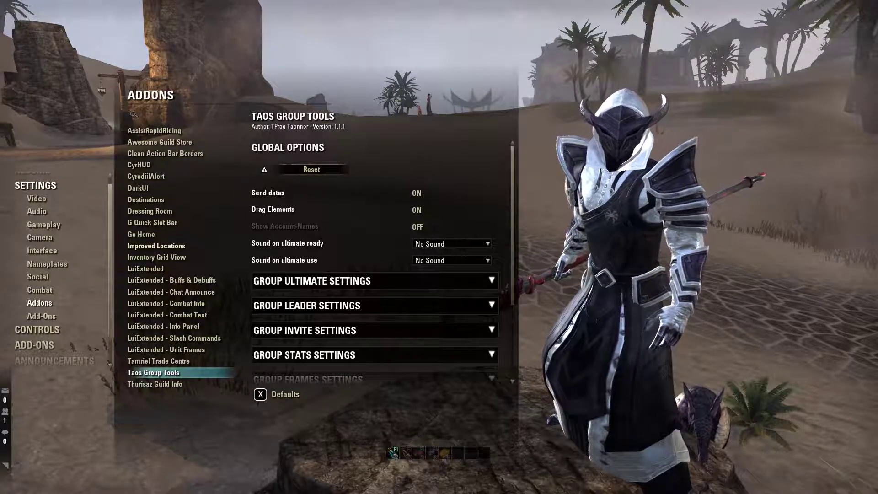
Close the add-on settings to show the red movable Taos Group Tools frames in the game.
key(Escape)
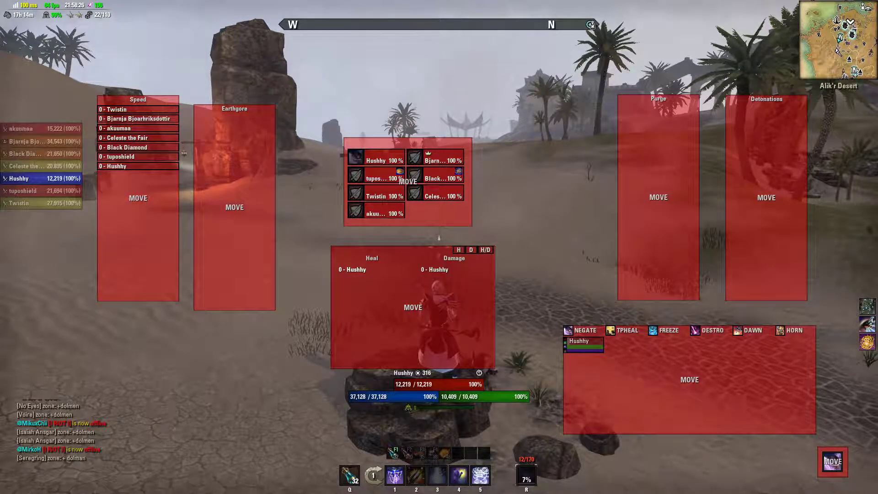
Open the chat line, then bring up the game menu over the character.
key(Return)
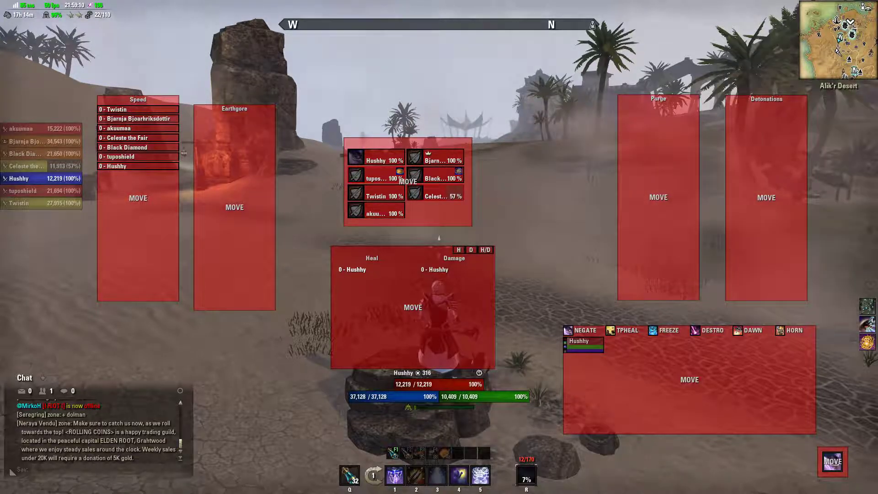
key(Escape)
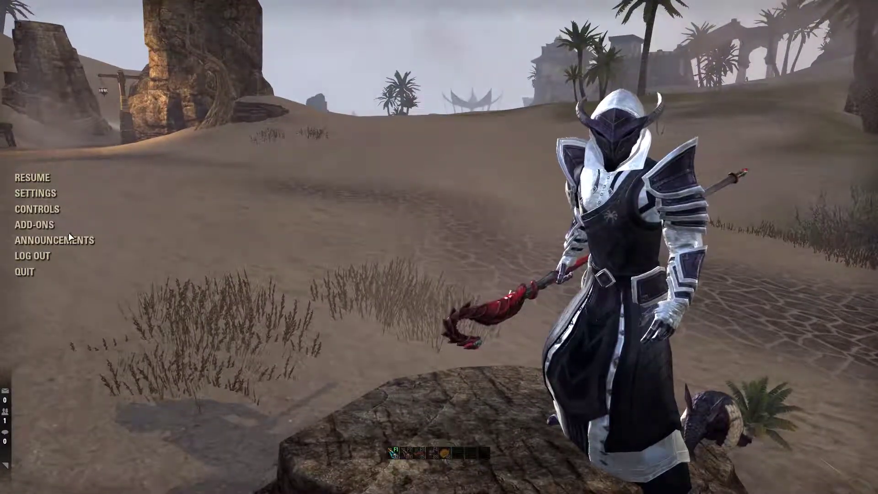
In Addons settings, switch Taos Group Tools' Drag Elements OFF and scroll through its options.
click(35, 193)
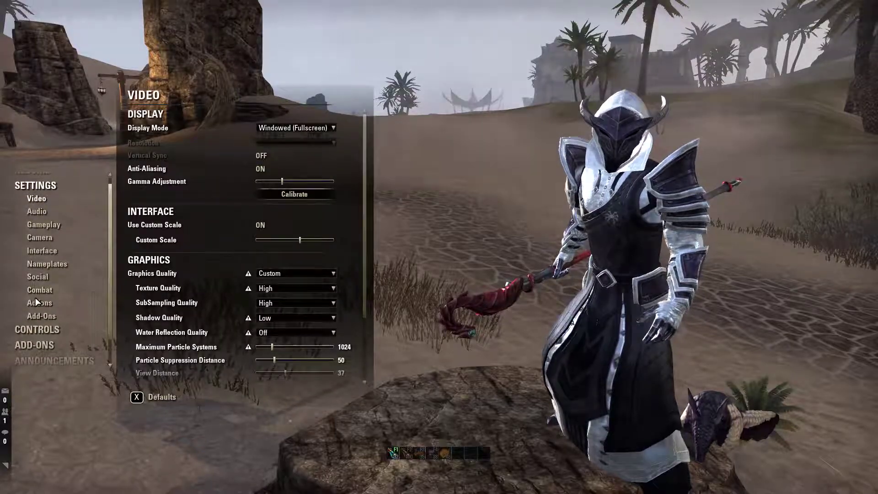
click(34, 297)
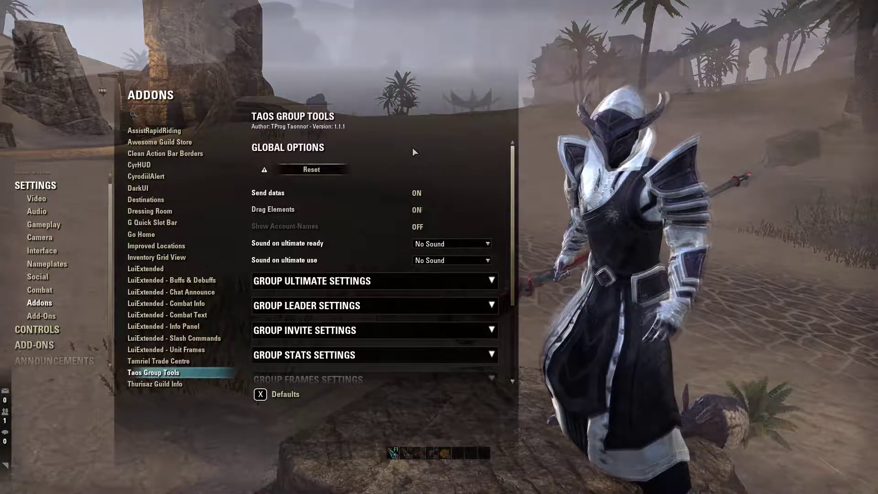
click(417, 210)
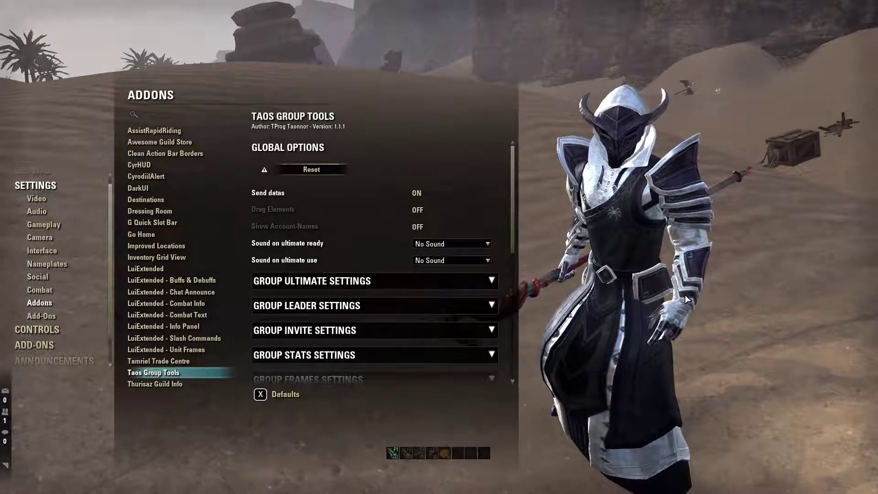
scroll(401, 339, down, 1)
scroll(401, 338, down, 3)
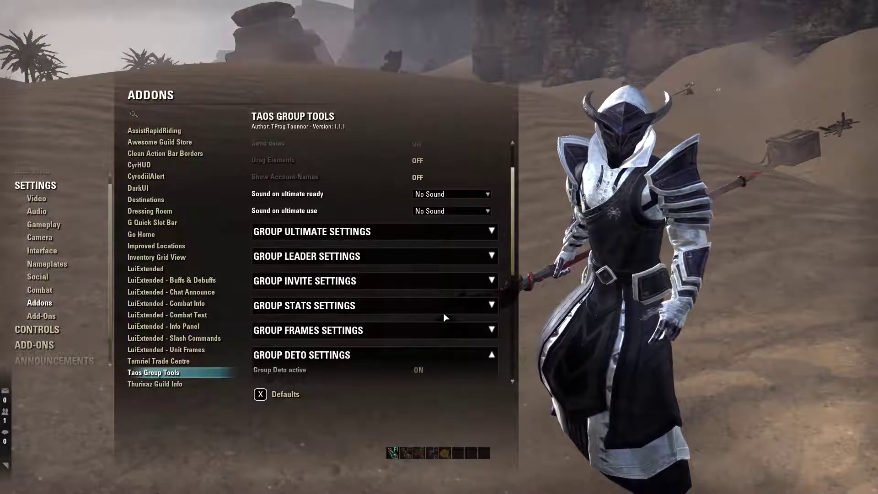
Expand Group Ultimate Settings, set the group size slider to 12, and close the menu.
click(391, 232)
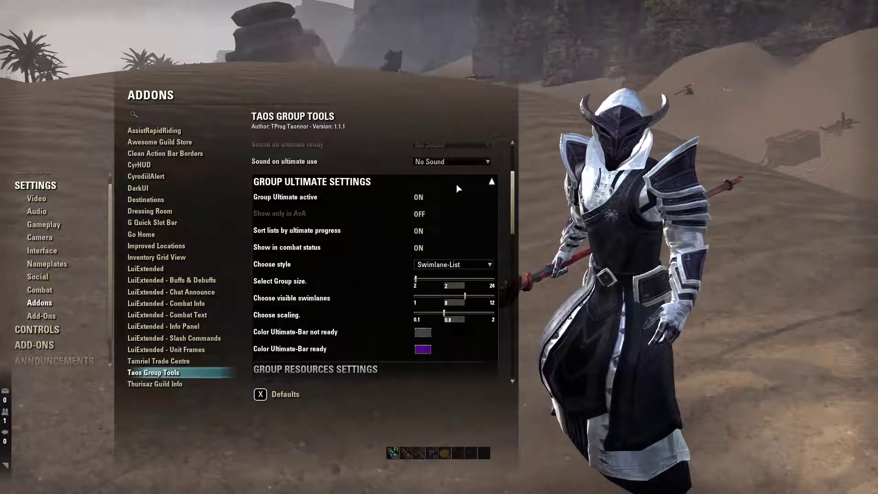
scroll(459, 188, down, 3)
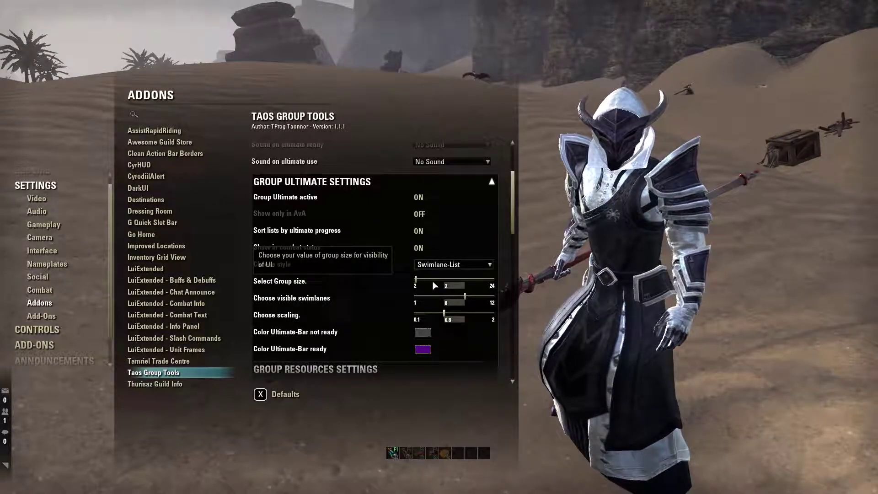
click(450, 278)
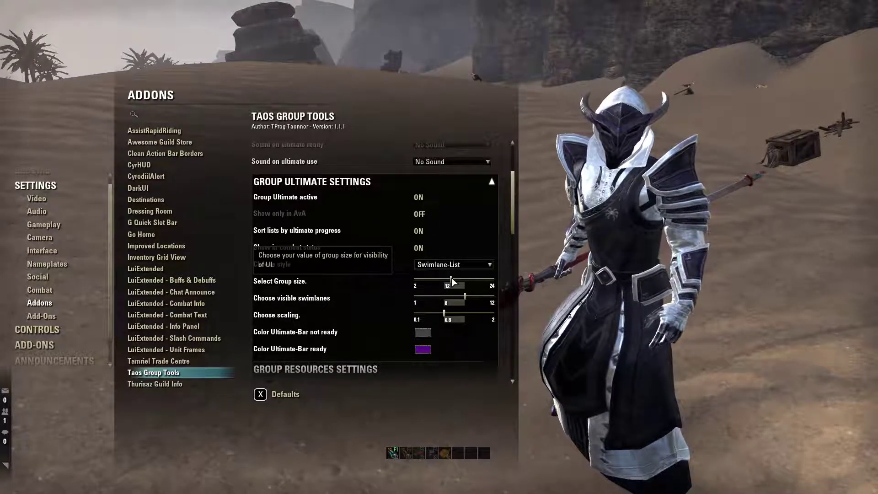
key(Escape)
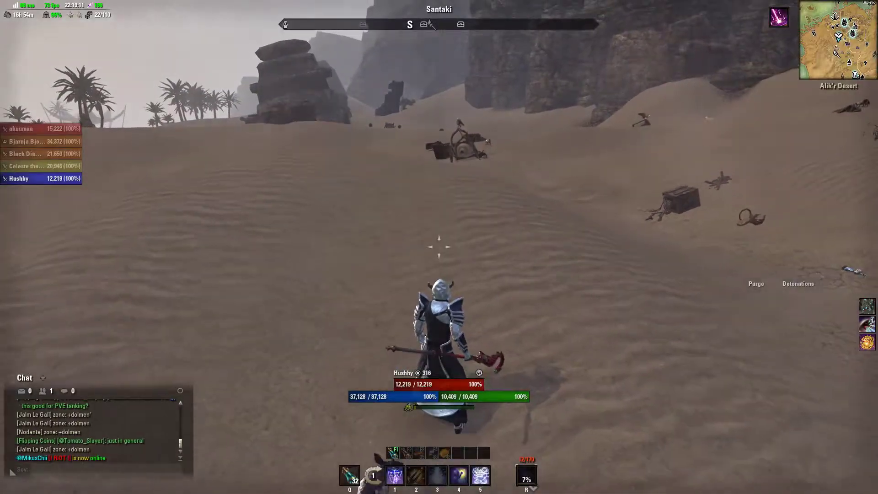
Reopen the Taos Group Tools add-on settings from the game menu.
key(Escape)
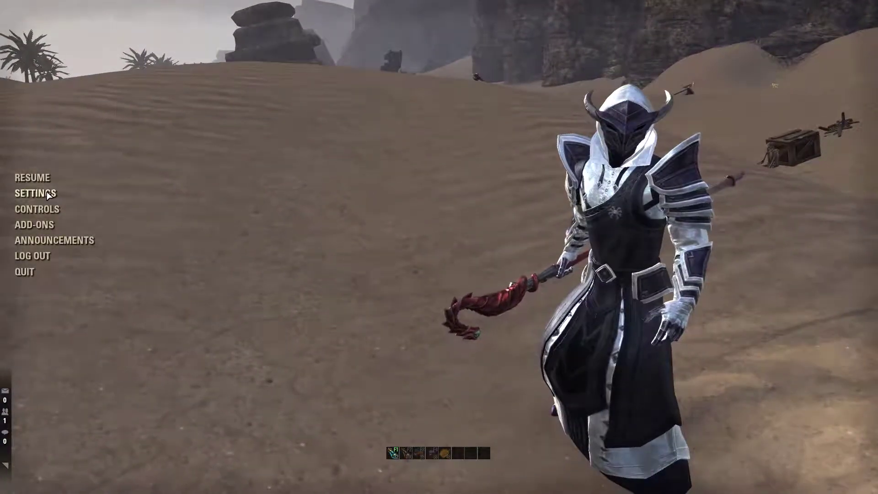
click(47, 195)
click(39, 303)
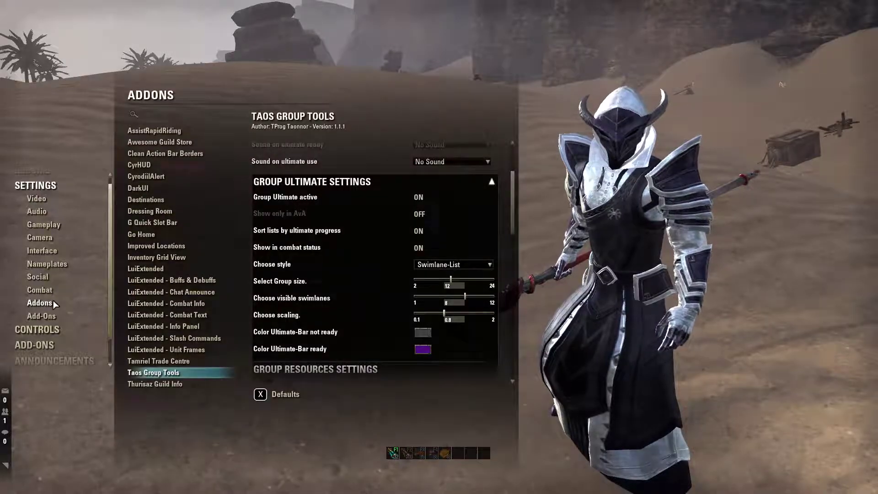
Drop the group size to 2 and lower the visible swimlanes from 12.
drag(451, 279, 390, 276)
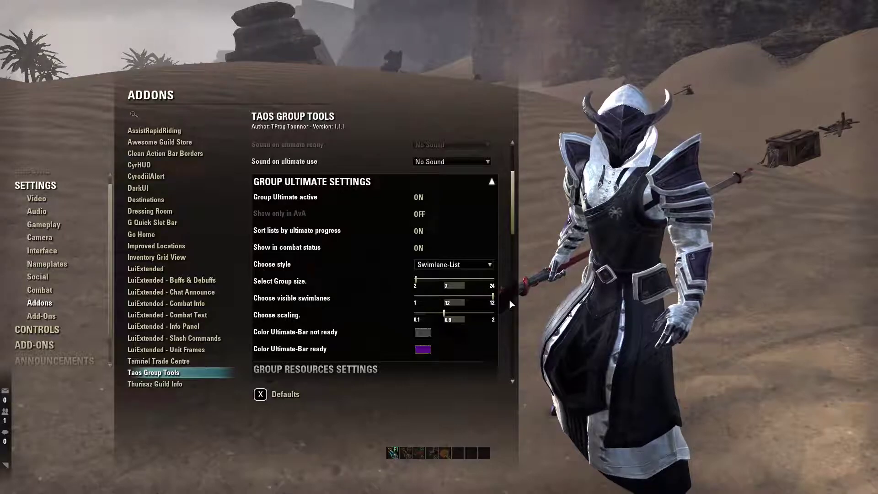
drag(492, 296, 465, 296)
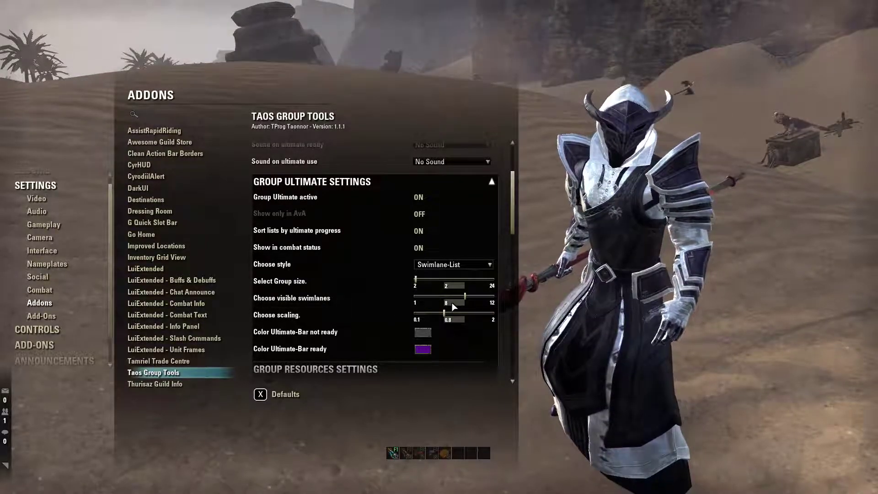
click(438, 297)
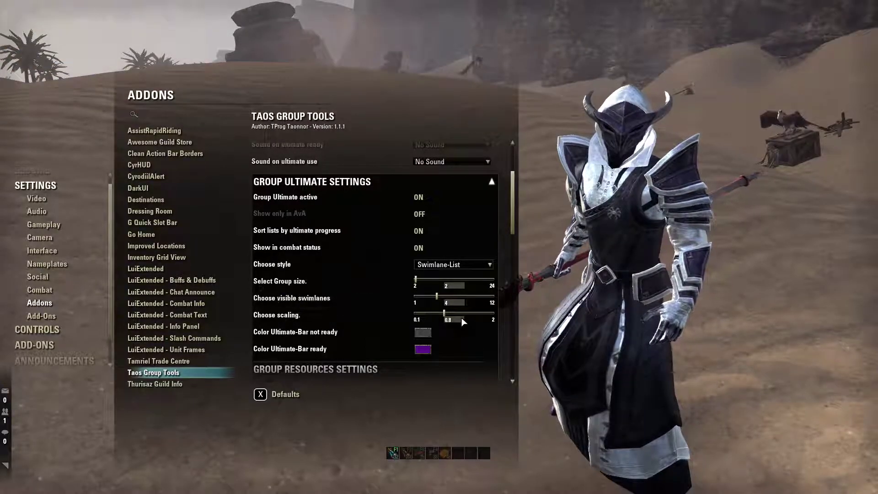
click(457, 297)
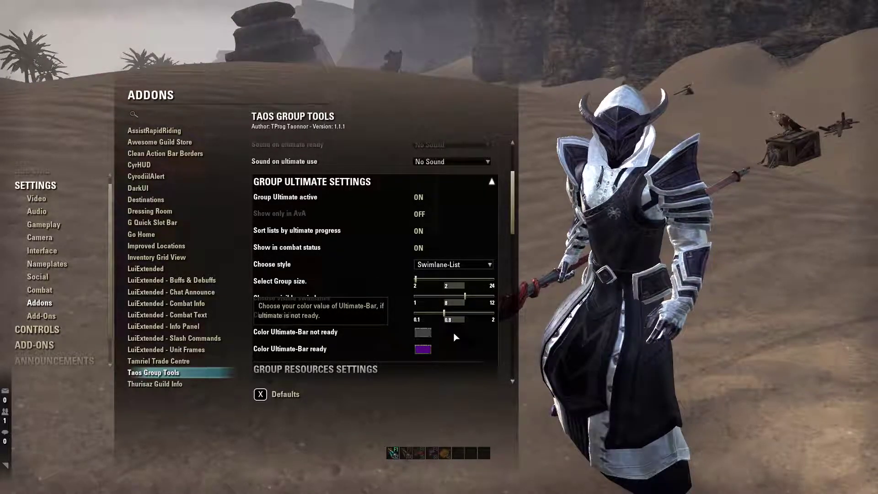
Under Group Resources Settings, switch Show Group Resources ON and close the menu.
scroll(456, 337, down, 2)
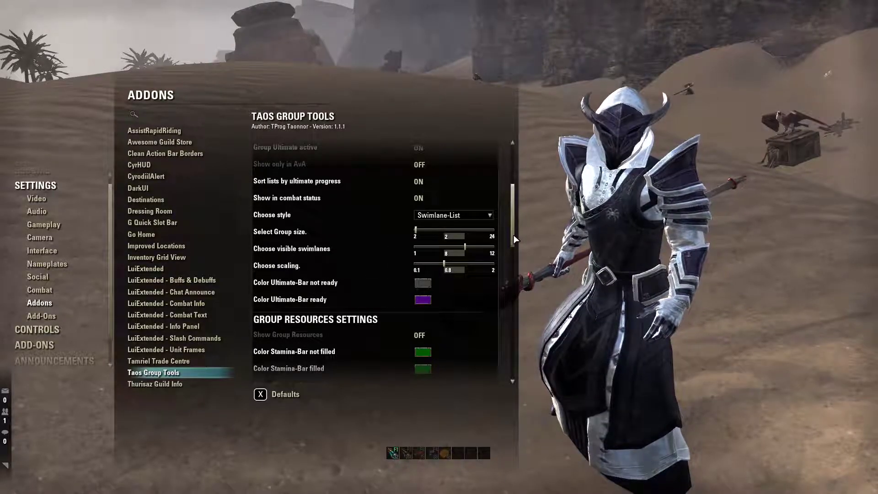
scroll(467, 209, down, 5)
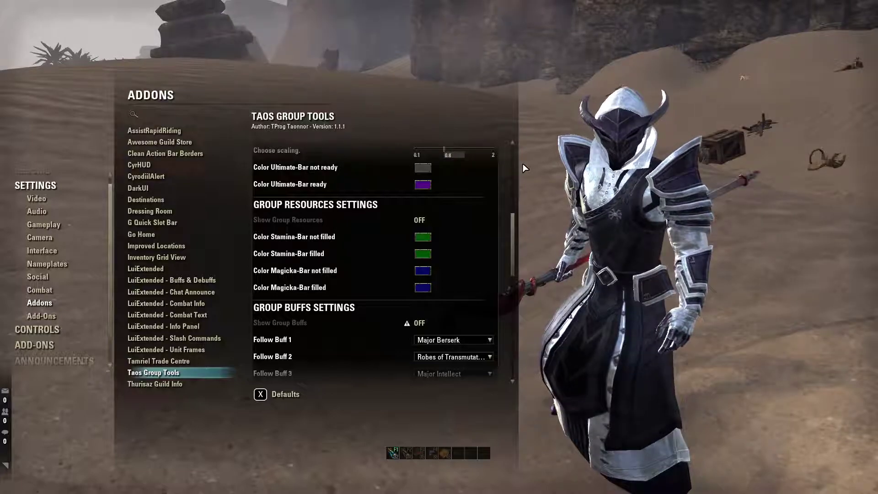
click(419, 220)
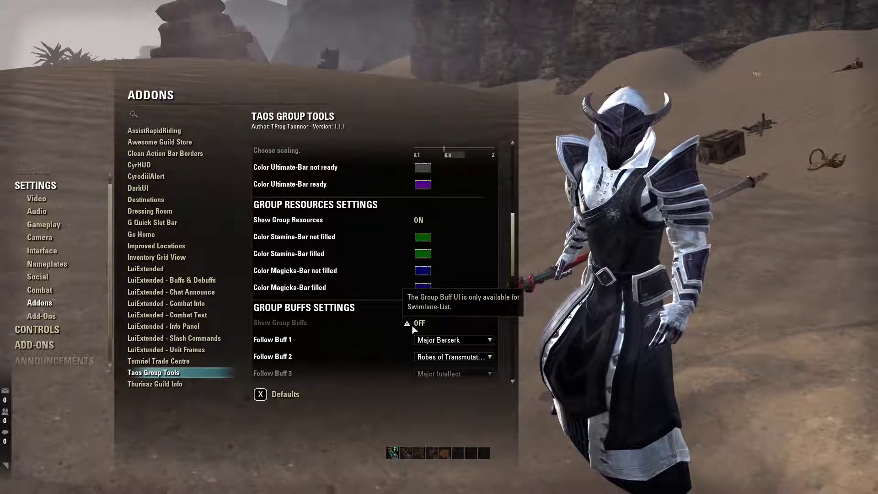
key(Escape)
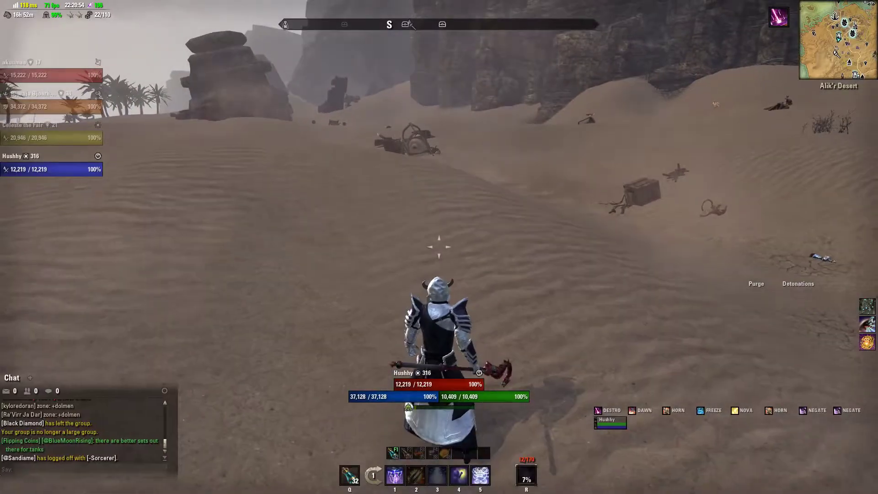
Open the chat input line and close it again to return to the game.
key(Return)
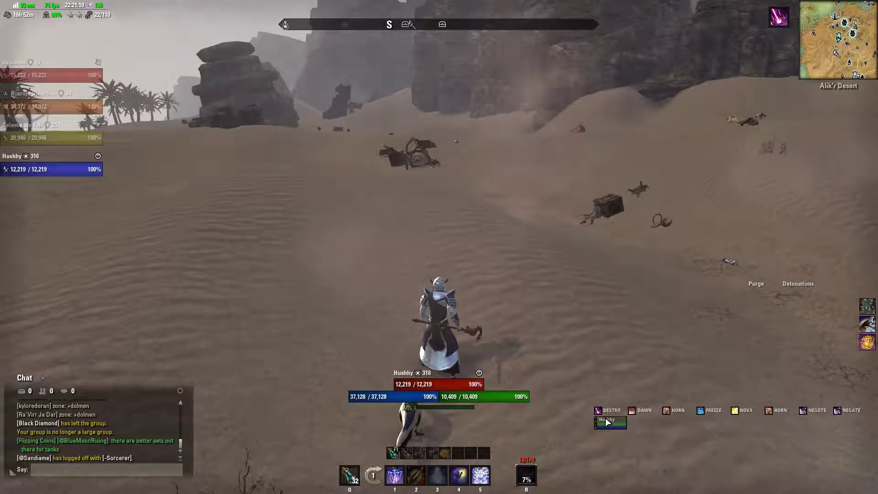
key(Return)
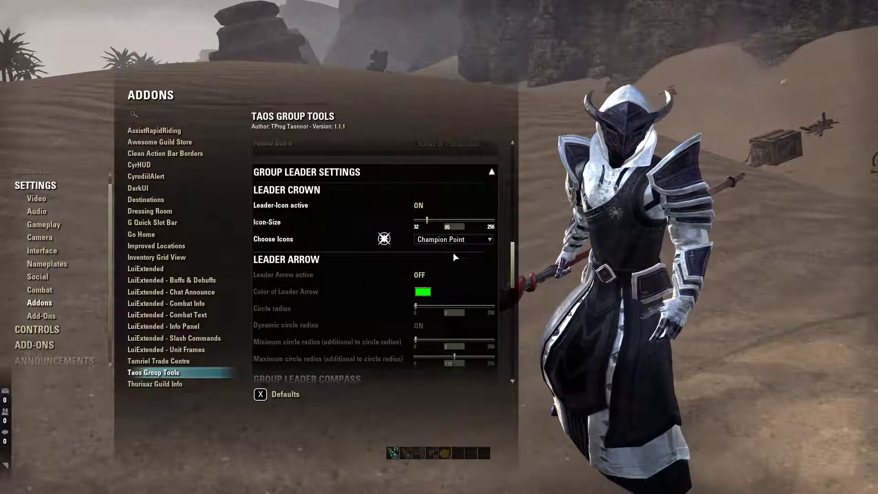
drag(515, 264, 512, 278)
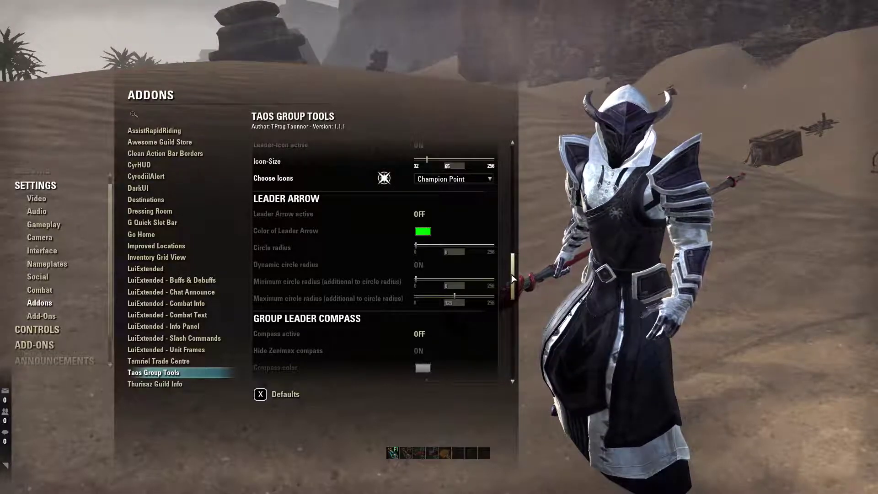
click(483, 216)
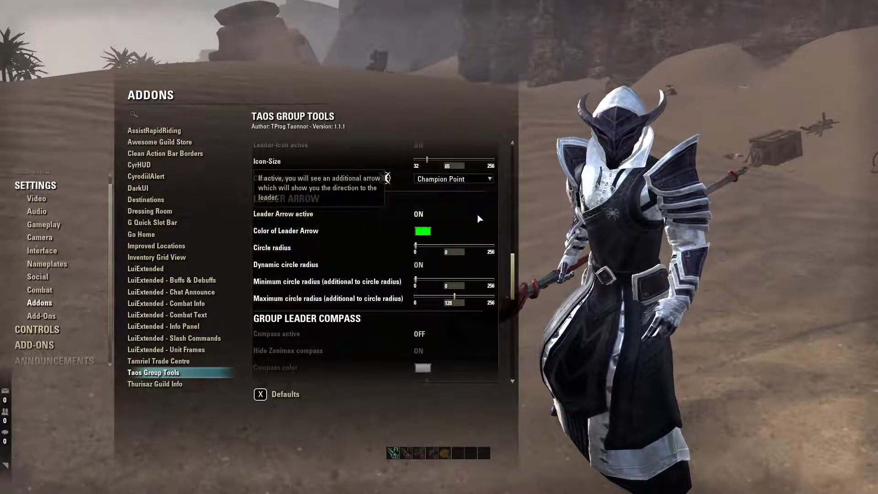
click(418, 213)
scroll(515, 293, down, 3)
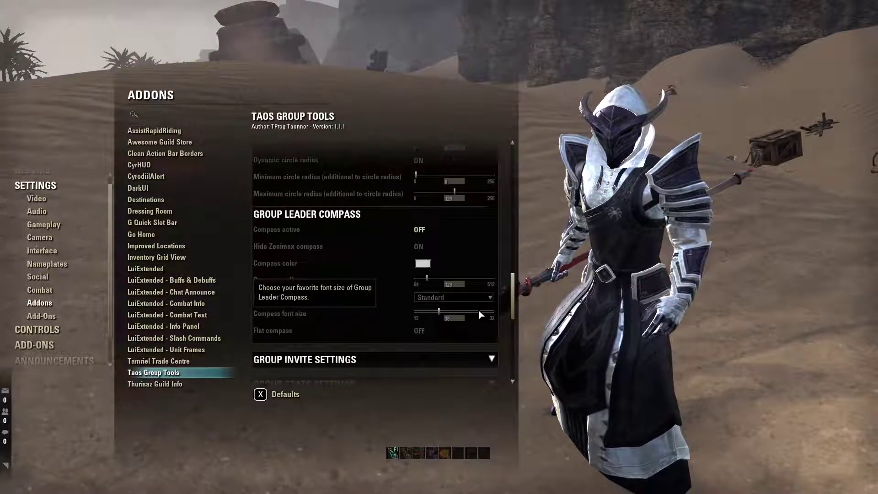
scroll(516, 259, up, 5)
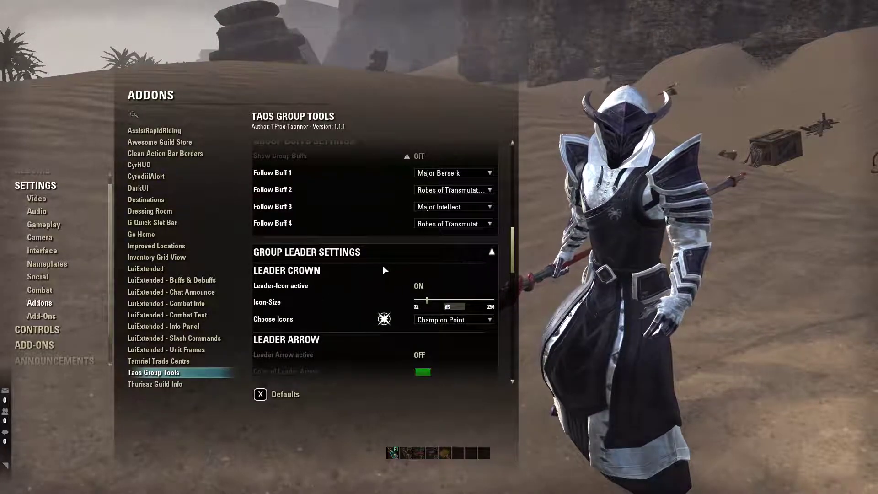
Collapse Group Leader Settings, briefly open Group Invite Settings, then expand Group Stats Settings.
click(361, 253)
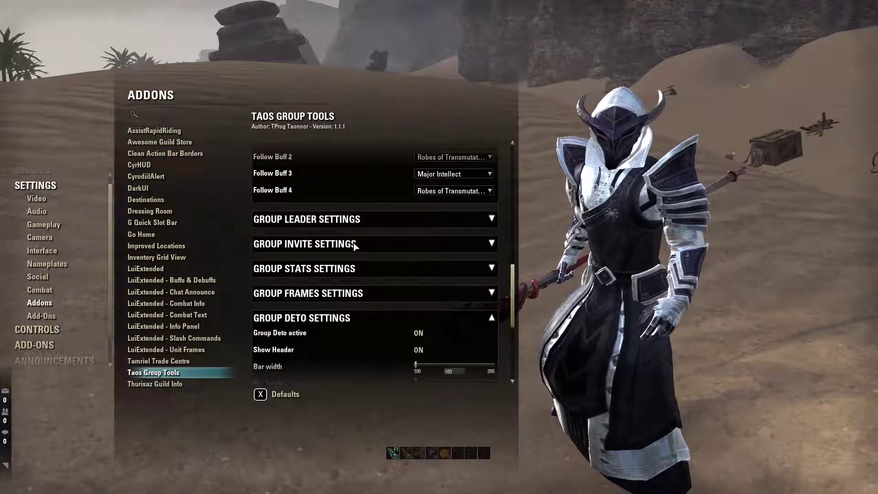
click(354, 245)
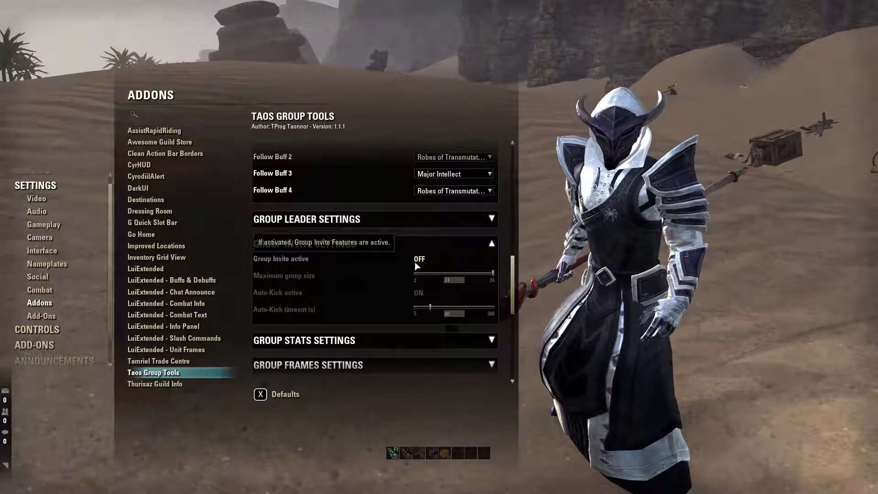
click(356, 249)
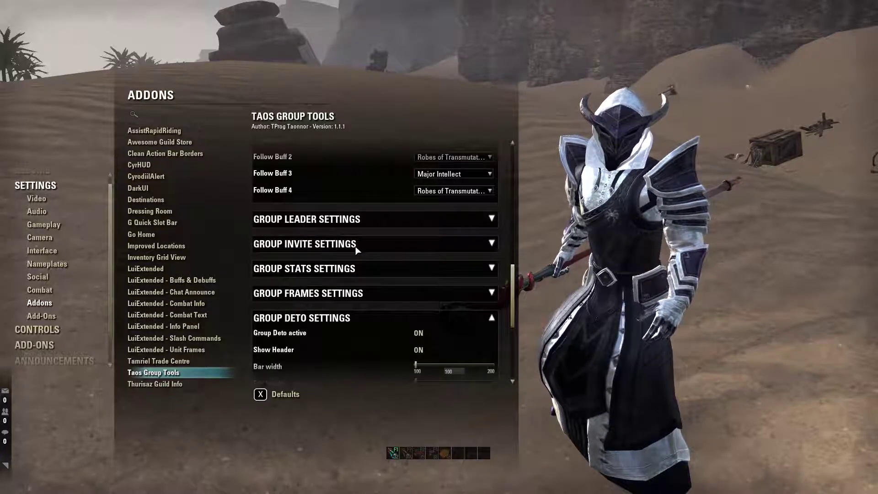
click(366, 265)
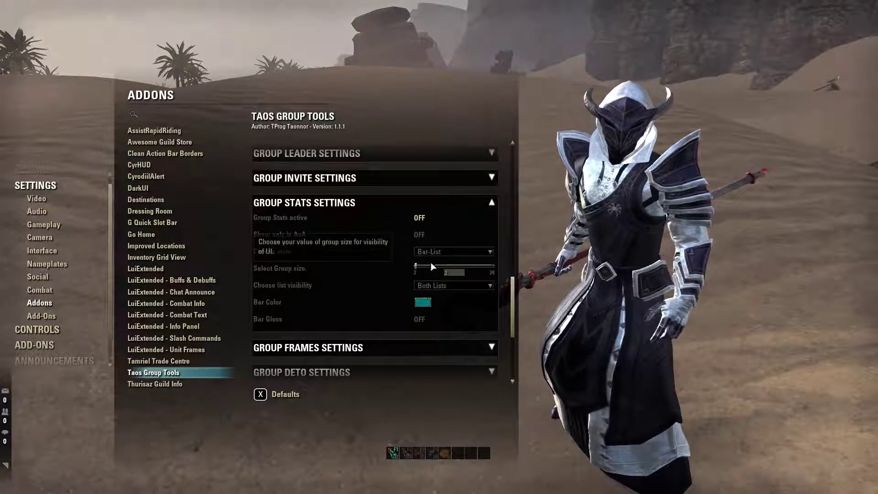
Turn on Group Stats with Only Damage List visible, leave bar colour unchanged, then expand Group Frames Settings.
click(420, 218)
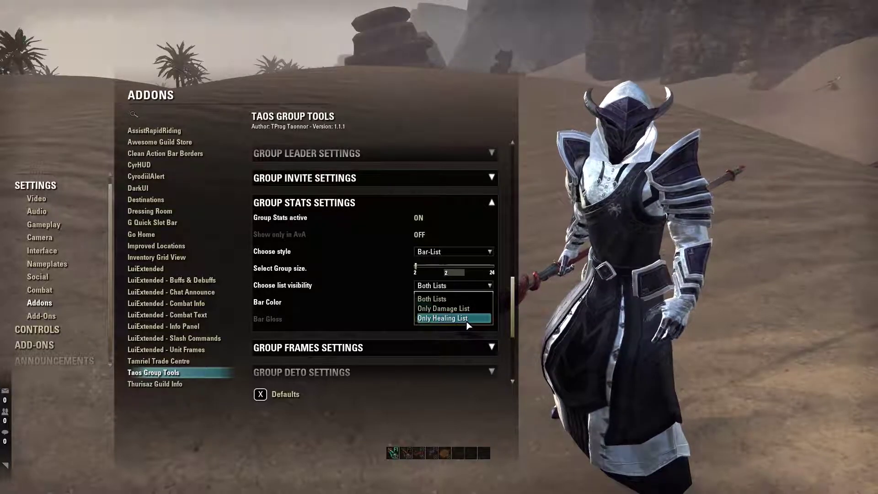
click(466, 319)
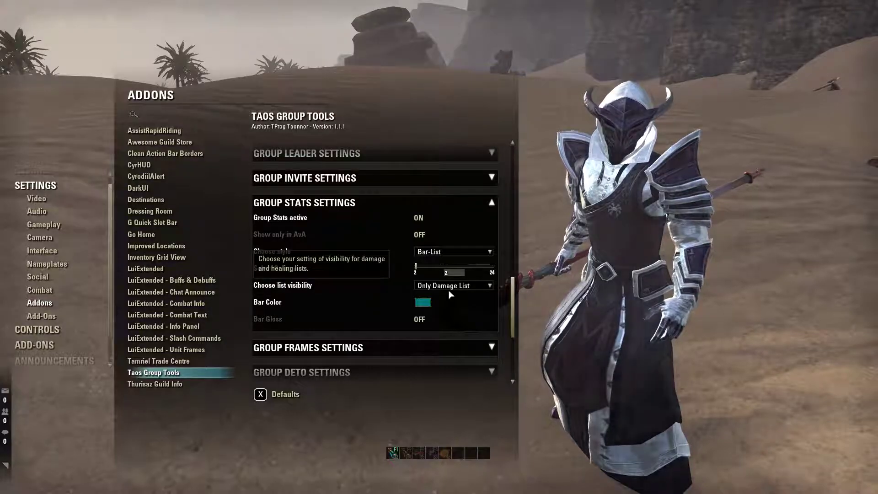
click(420, 302)
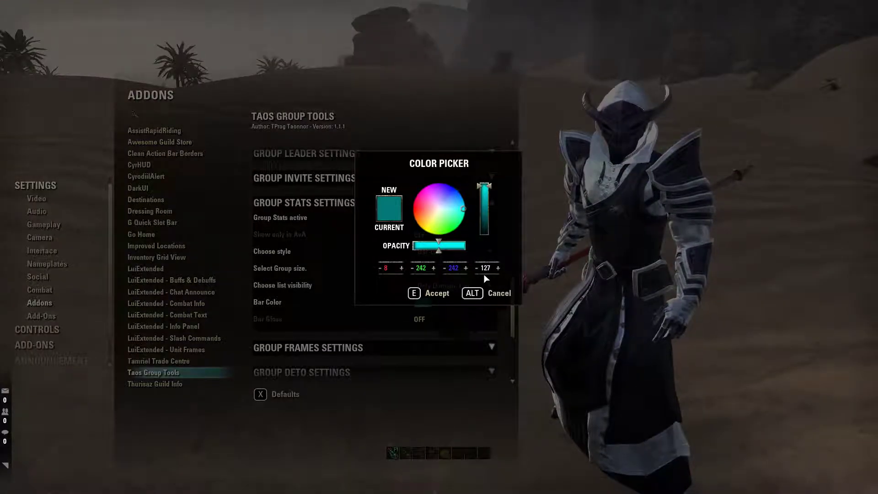
click(498, 293)
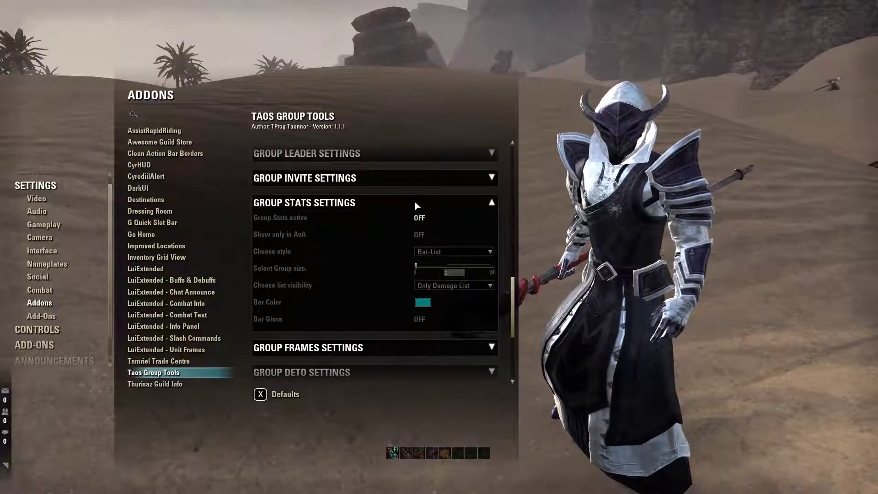
click(413, 206)
click(407, 222)
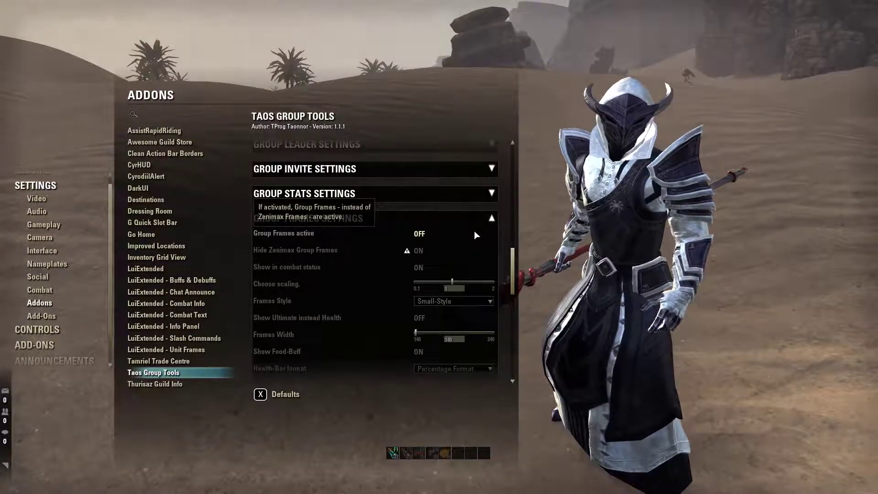
Return to the game, then reopen Settings and the Addons page from the game menu.
key(Escape)
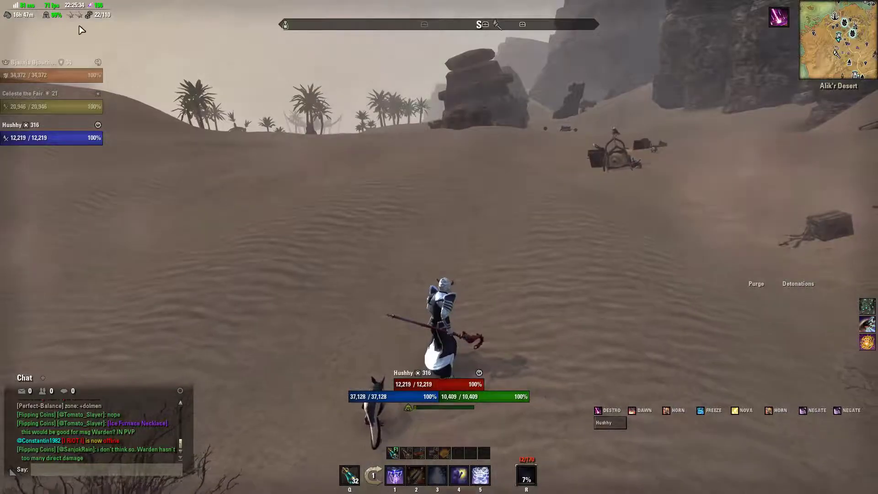
key(Return)
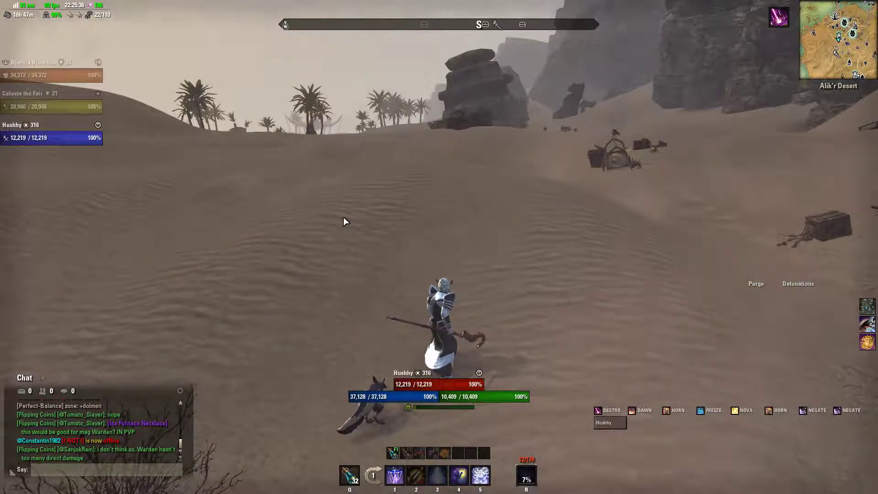
key(Escape)
key(Escape)
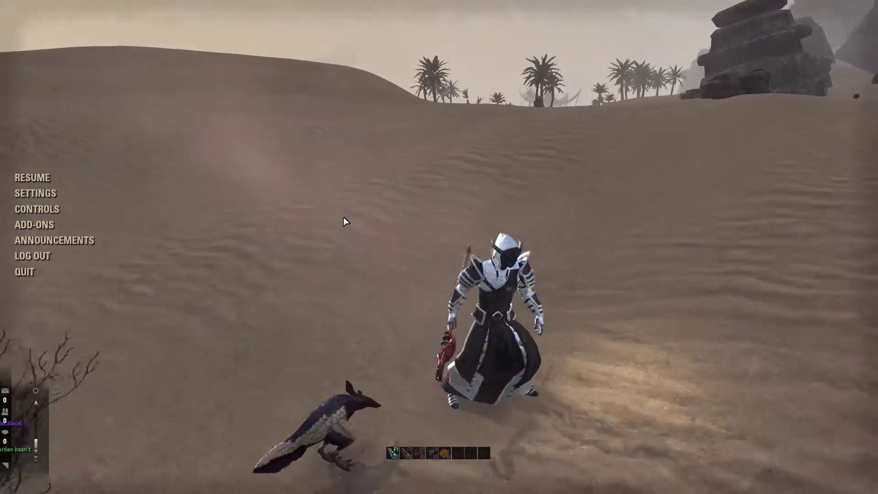
click(48, 193)
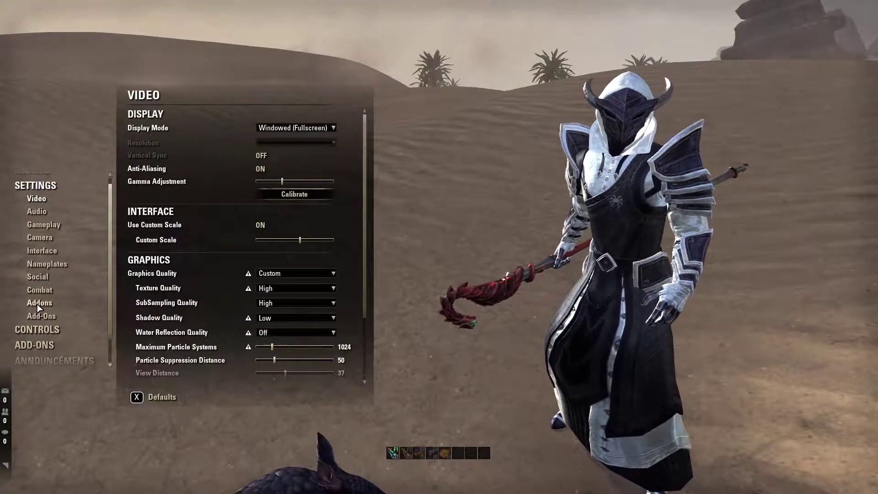
click(39, 303)
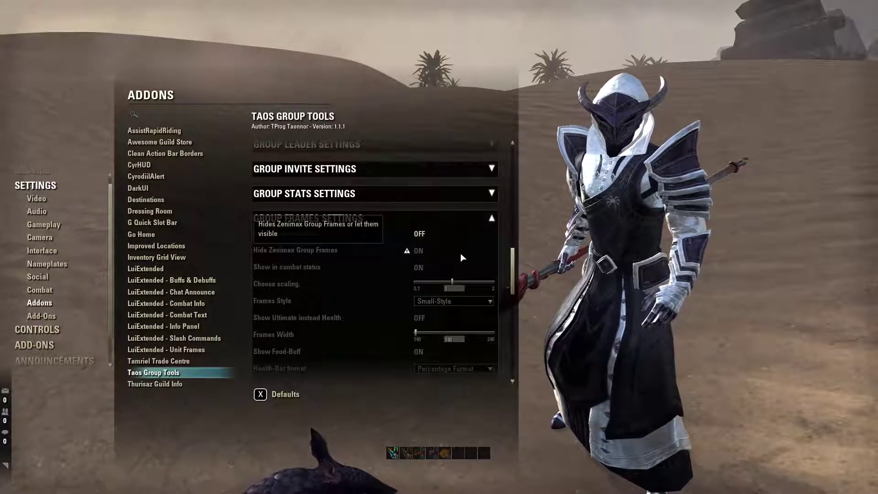
Scroll back up the Taos Group Tools settings and collapse the Group Frames Settings header.
scroll(419, 233, down, 2)
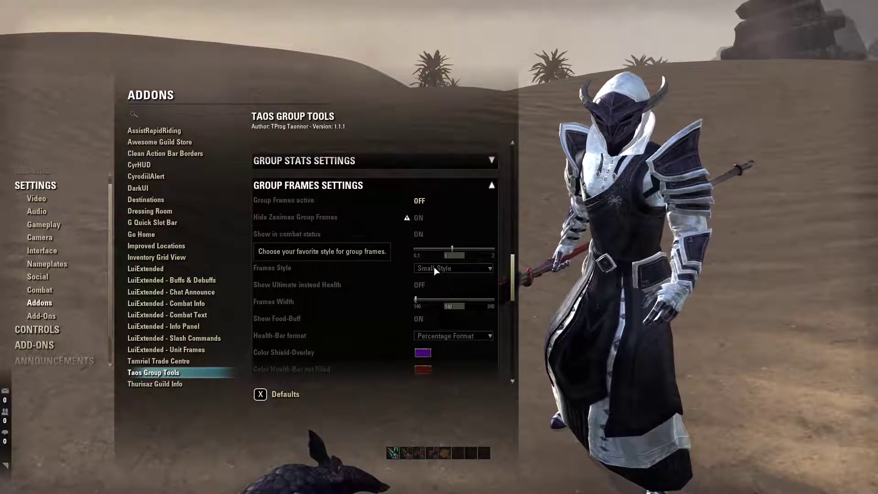
scroll(352, 283, down, 1)
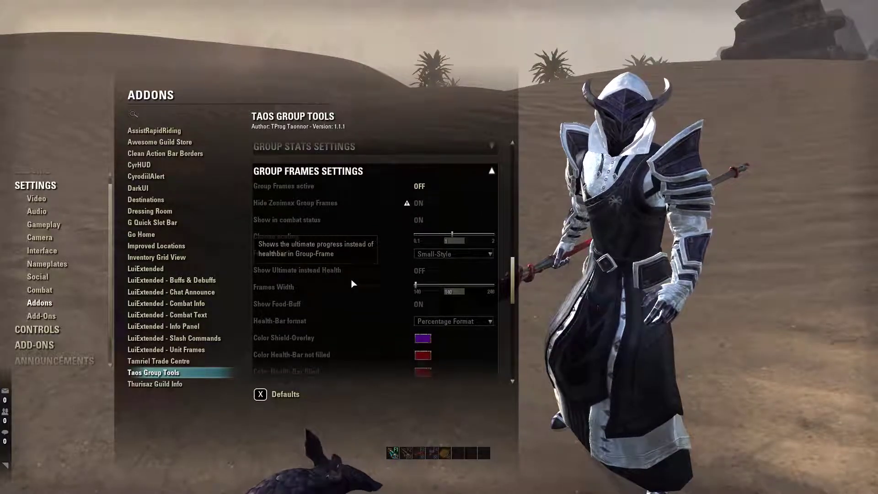
scroll(352, 283, down, 1)
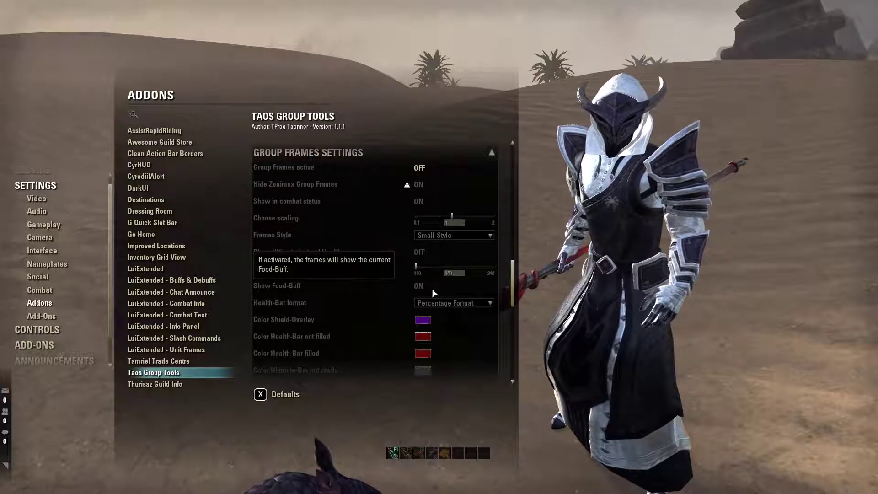
scroll(411, 297, down, 2)
scroll(411, 251, up, 2)
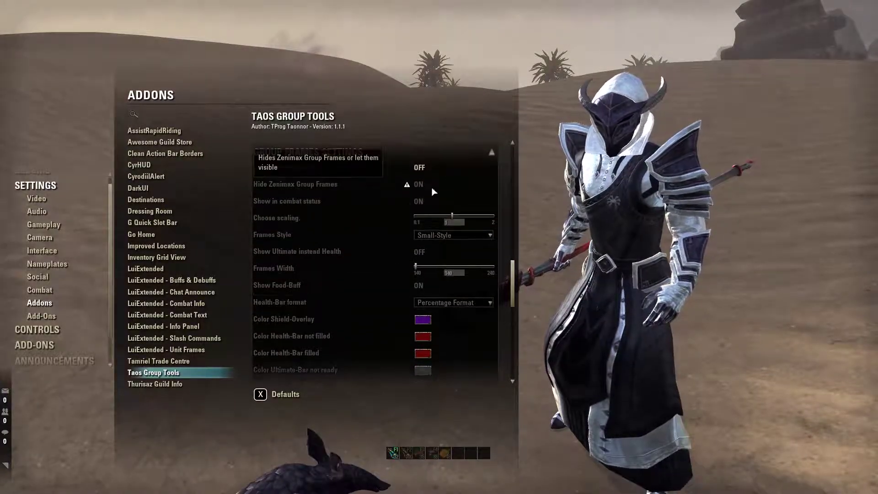
scroll(430, 270, up, 1)
click(478, 172)
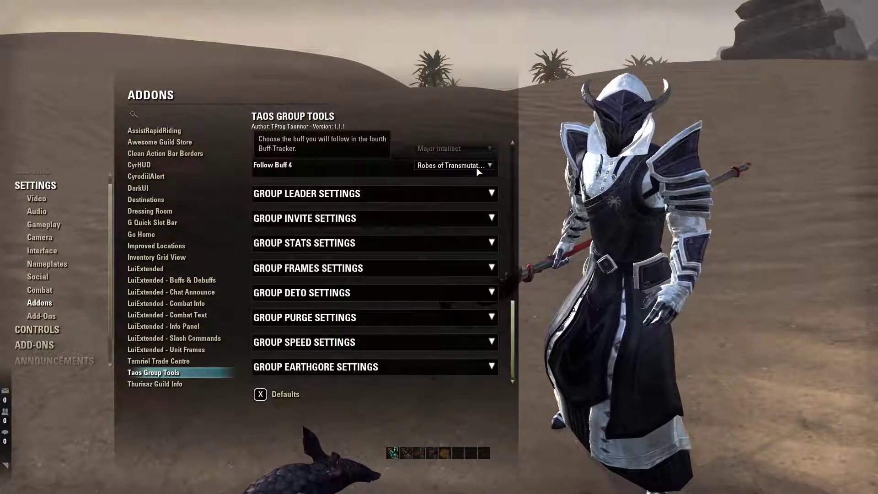
Expand Group Deto and Group Purge Settings (active ON, width 100, height 20), then collapse Group Deto.
click(358, 296)
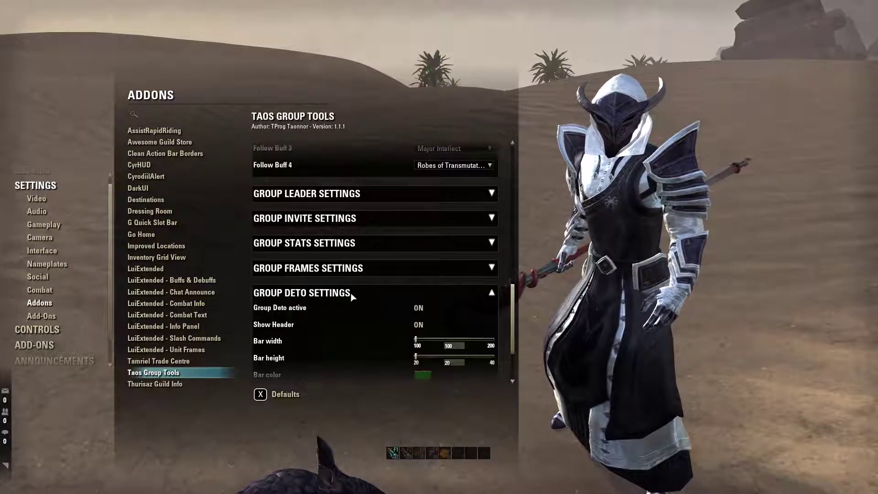
scroll(361, 295, down, 4)
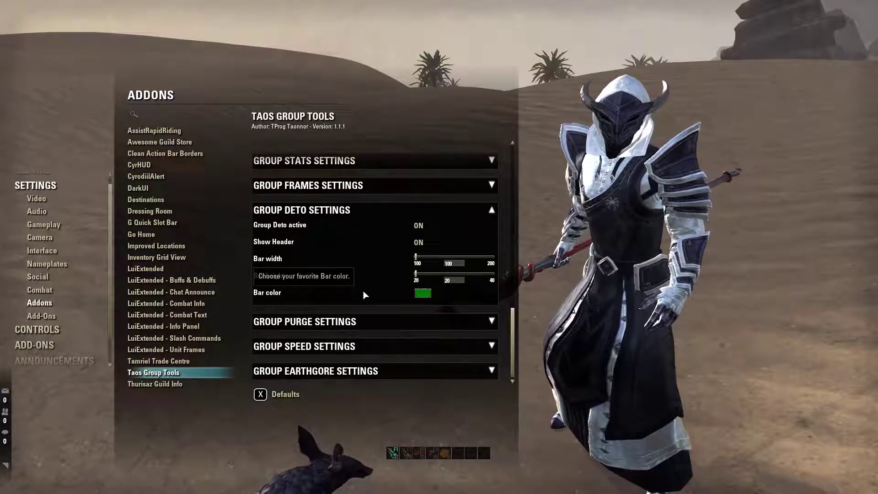
click(322, 326)
scroll(343, 325, down, 3)
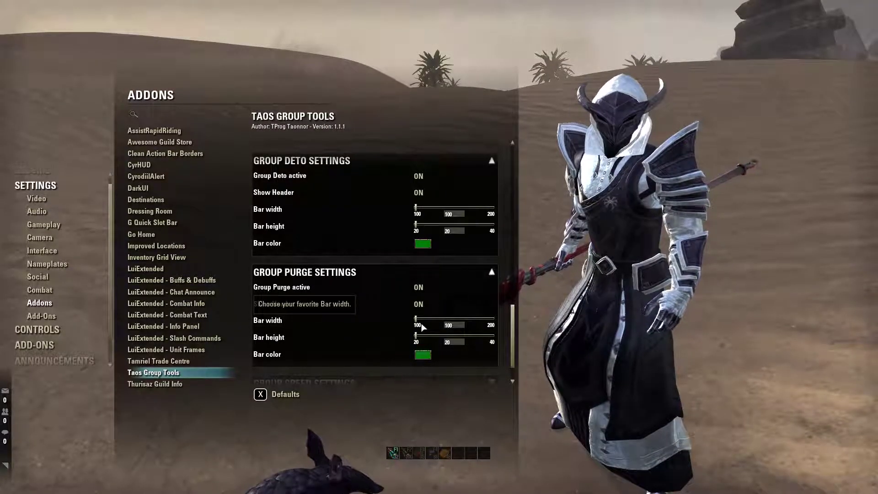
click(349, 162)
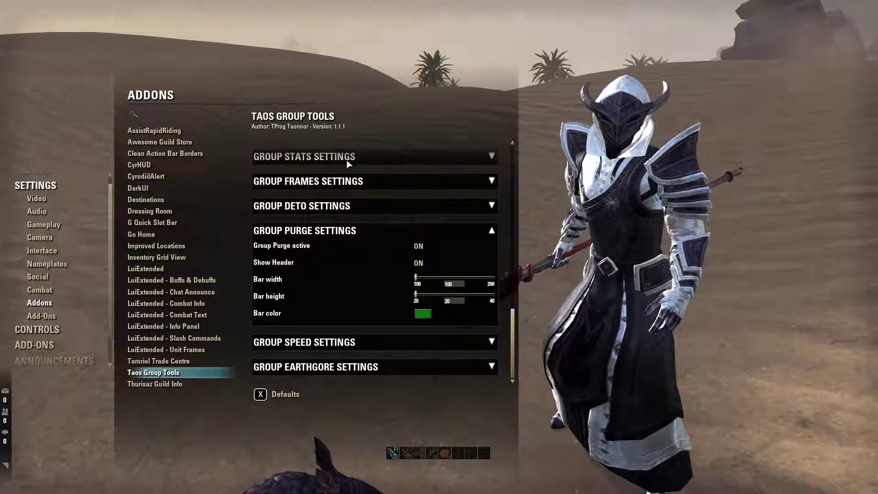
Leave settings, free the mouse through chat, and pick DESTRO as your own tracked ultimate.
key(Escape)
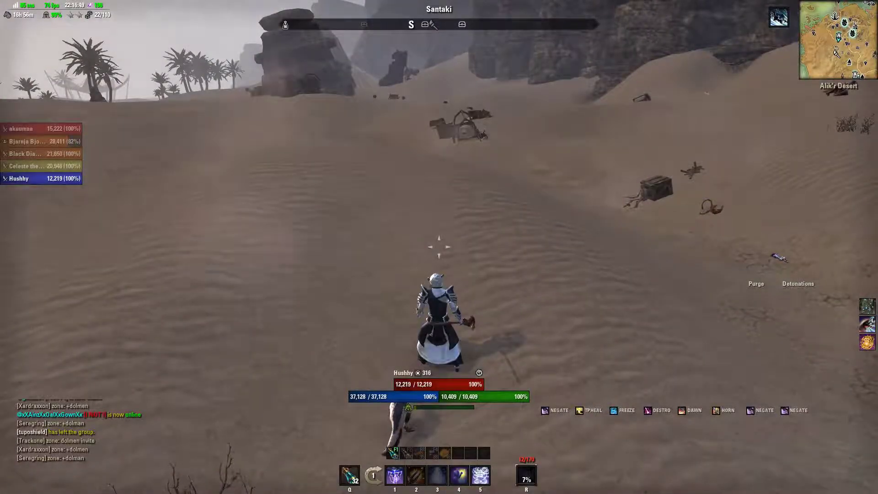
key(Return)
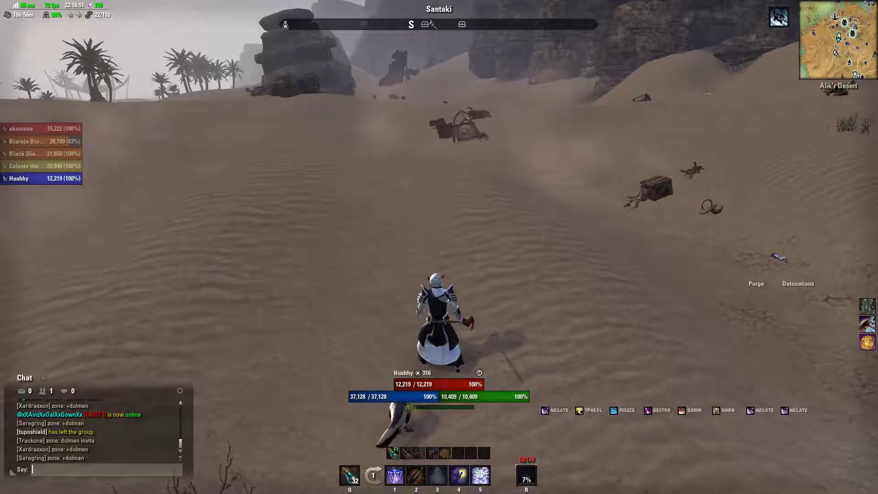
click(776, 24)
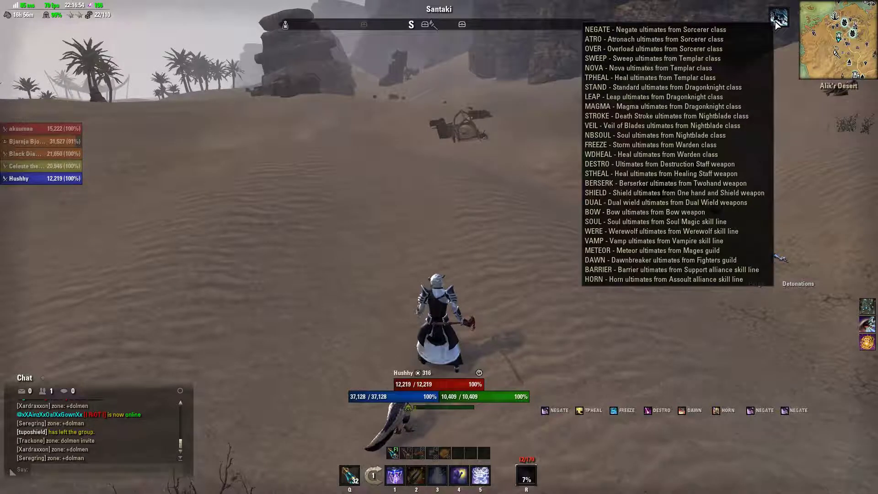
click(682, 165)
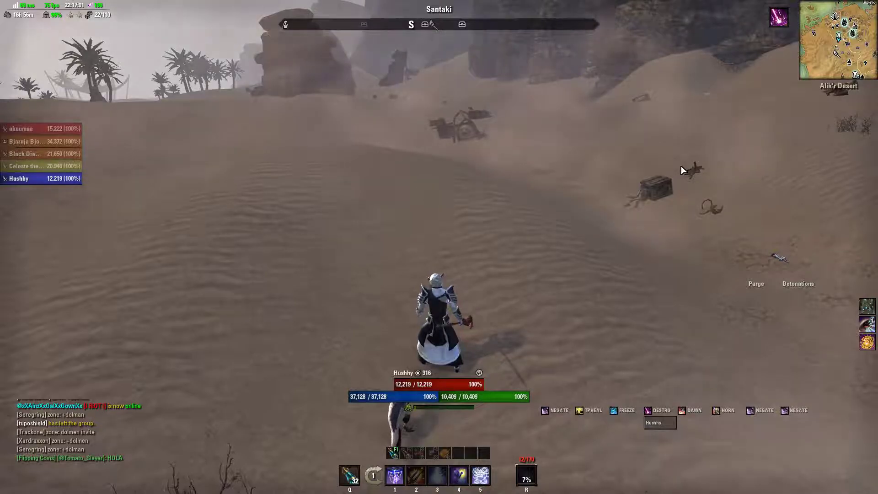
Reopen the ultimate list, close it without changes, and reopen the chat input.
click(779, 16)
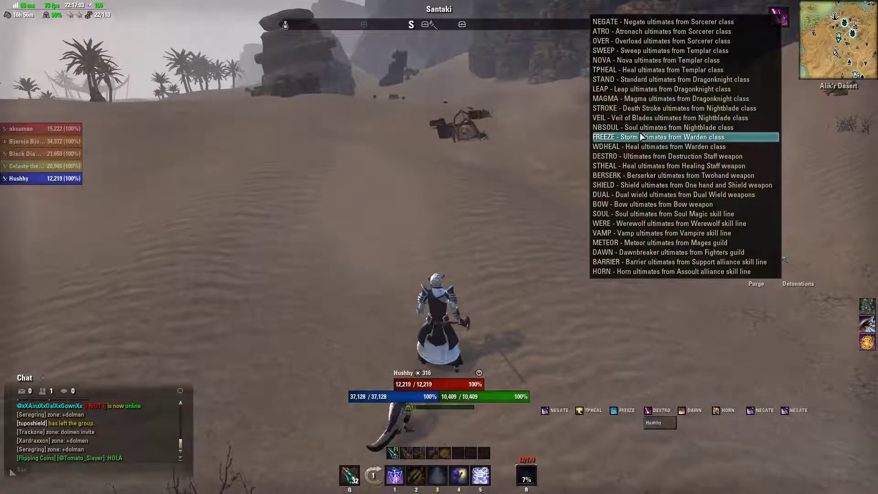
click(644, 156)
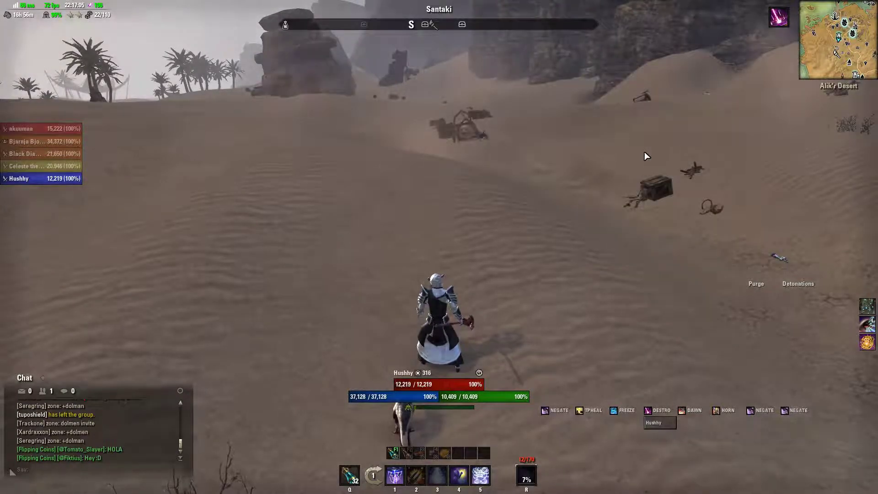
key(Return)
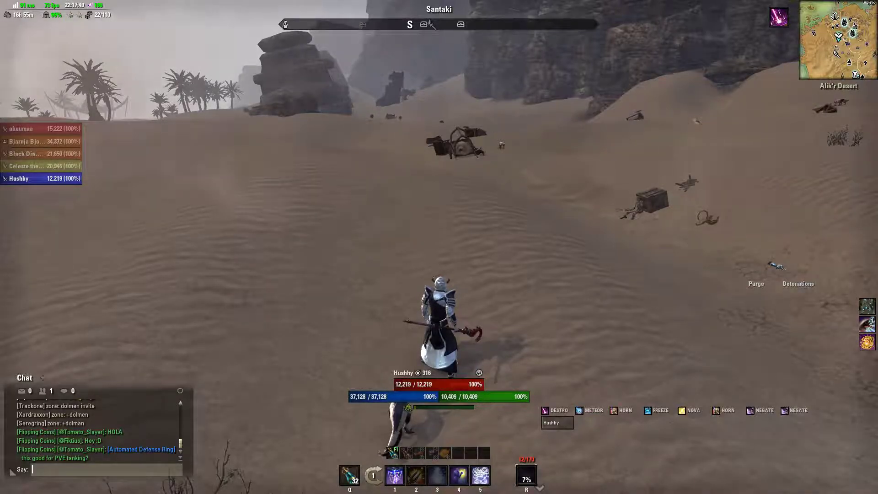
Dismiss the abbreviations help list and change the second slot from METEOR to DAWN.
mouse_move(572, 409)
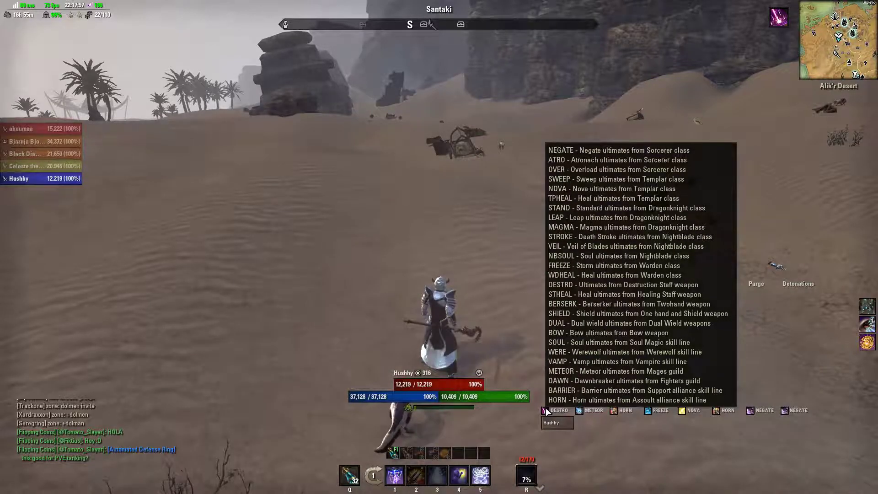
click(634, 285)
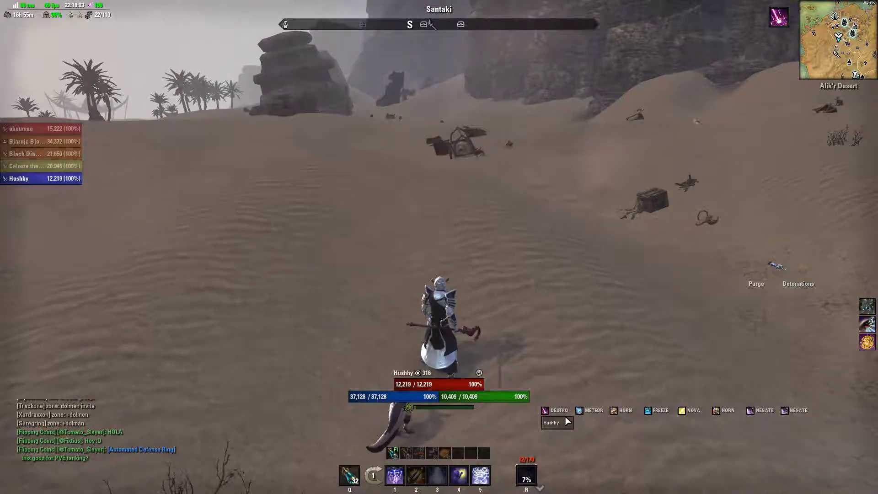
click(581, 408)
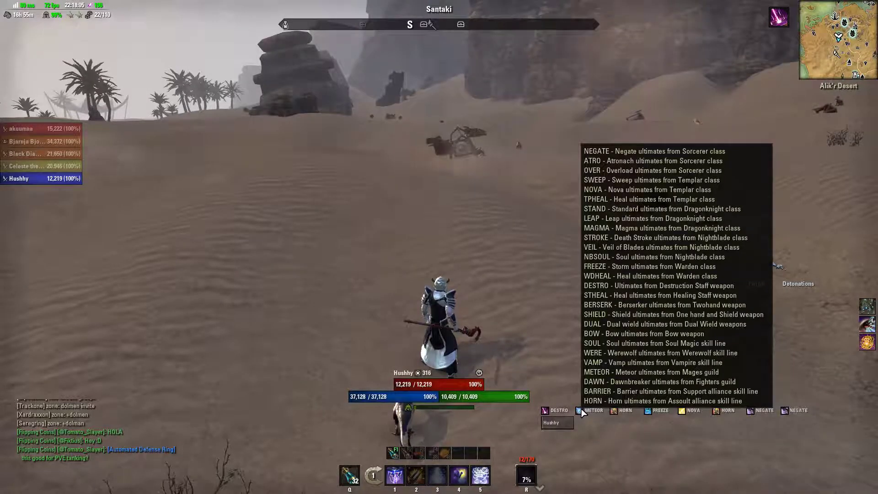
click(607, 385)
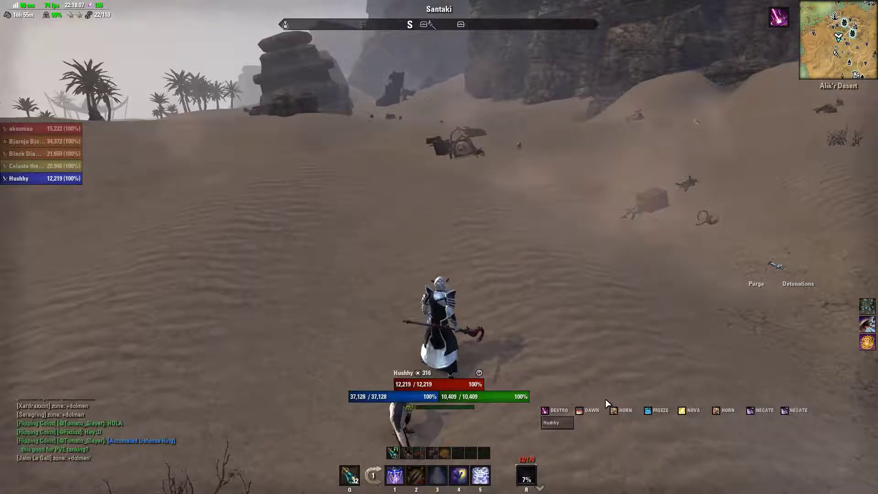
Check the HORN and FREEZE slot lists, then close the list and chat to resume play.
click(616, 407)
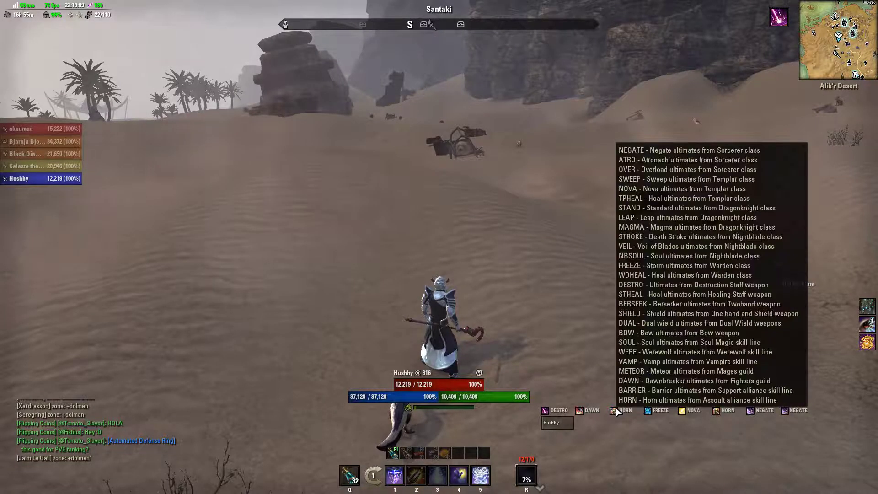
click(648, 411)
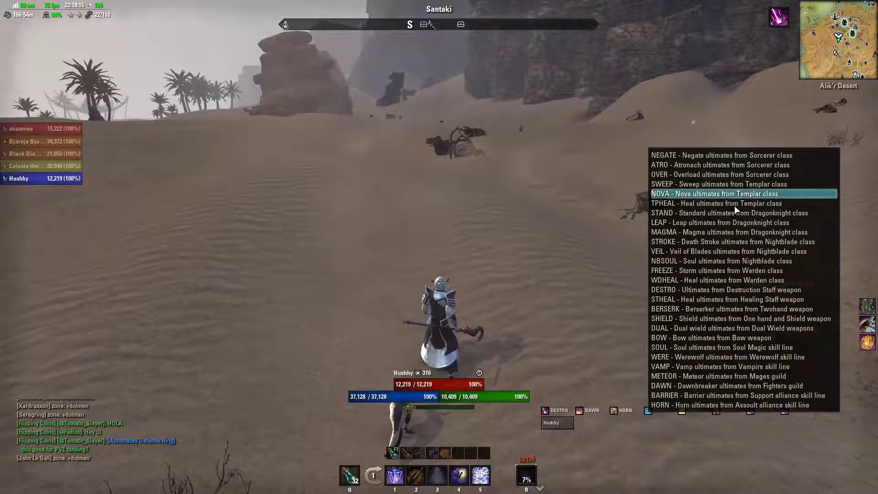
key(Return)
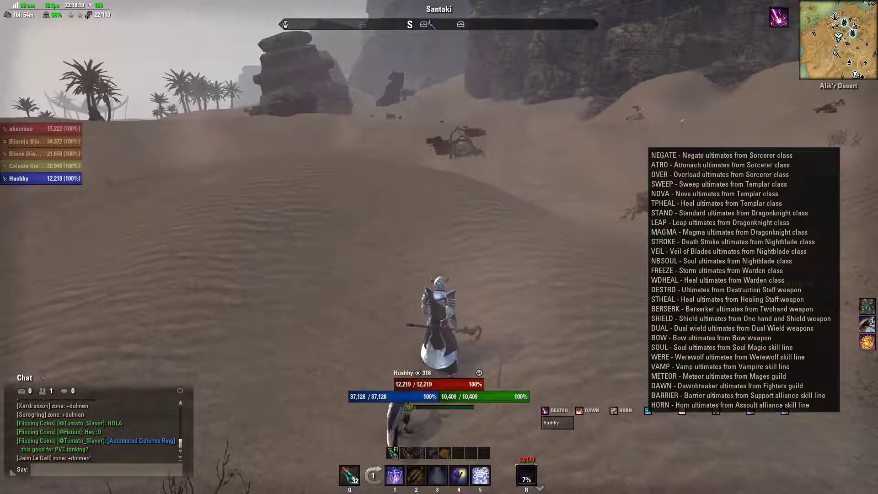
key(Return)
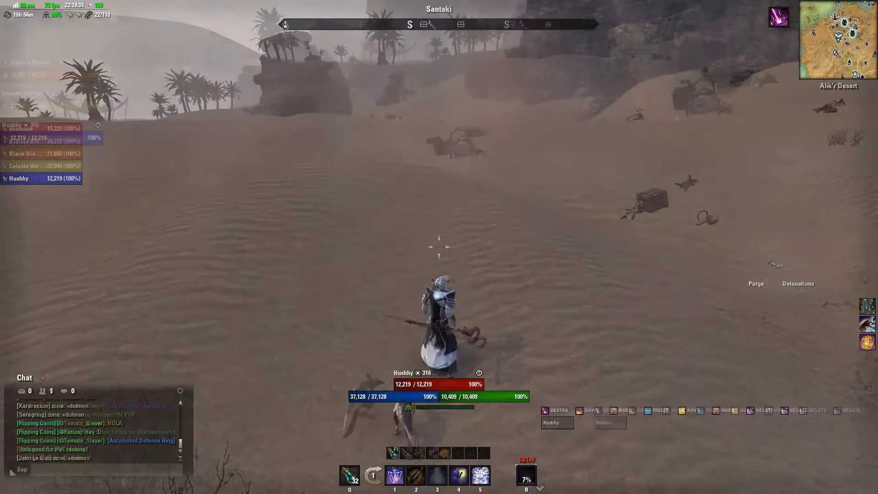